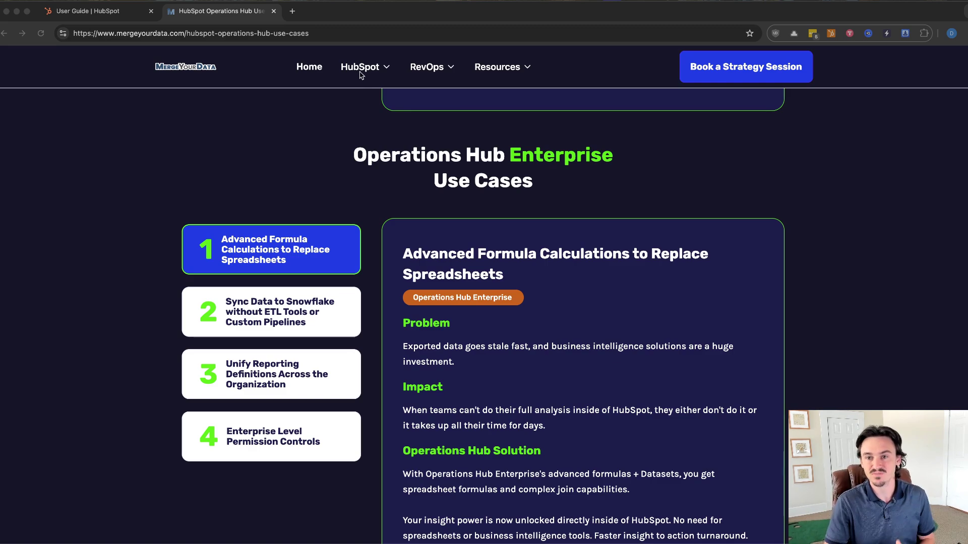
Step: Review the Operations Hub Enterprise use cases page, then switch to the 'User Guide | HubSpot' tab
{"action": "left_click", "coordinate": [373, 40]}
{"action": "mouse_move", "coordinate": [361, 68]}
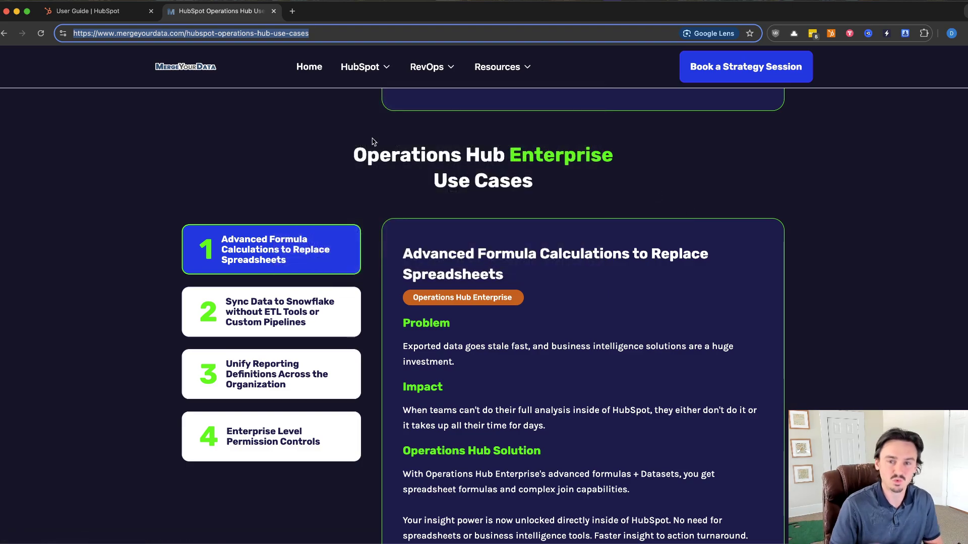
{"action": "scroll", "coordinate": [330, 141], "scroll_direction": "up", "scroll_amount": 8}
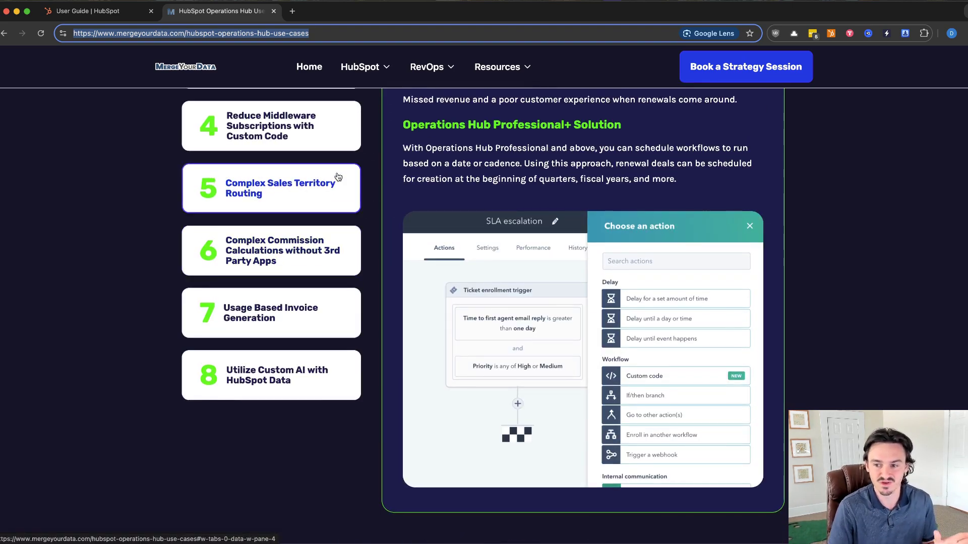
{"action": "scroll", "coordinate": [338, 176], "scroll_direction": "down", "scroll_amount": 8}
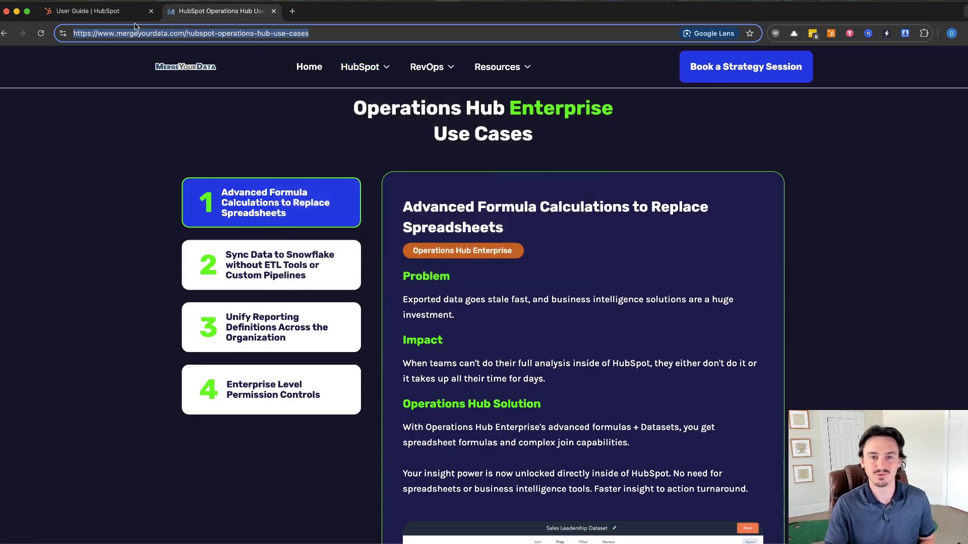
{"action": "left_click", "coordinate": [103, 15]}
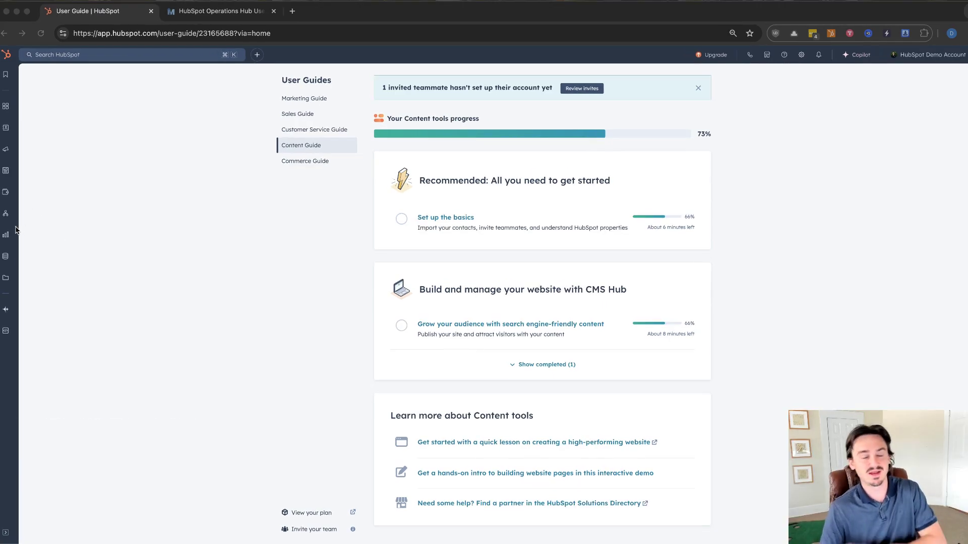
Step: Open the Data Management flyout from the left sidebar
{"action": "left_click", "coordinate": [12, 257]}
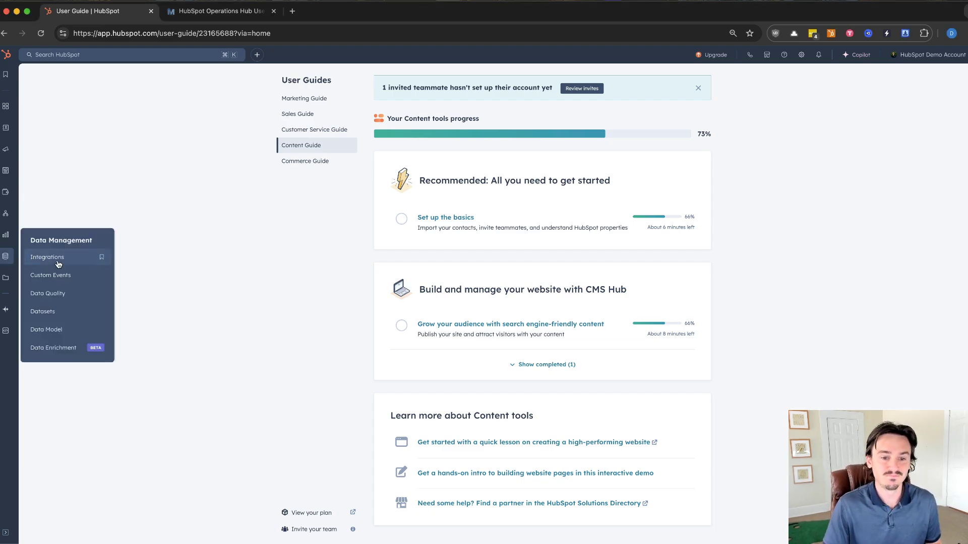
Step: Go to Datasets under Data Management and choose Create dataset
{"action": "left_click", "coordinate": [73, 316]}
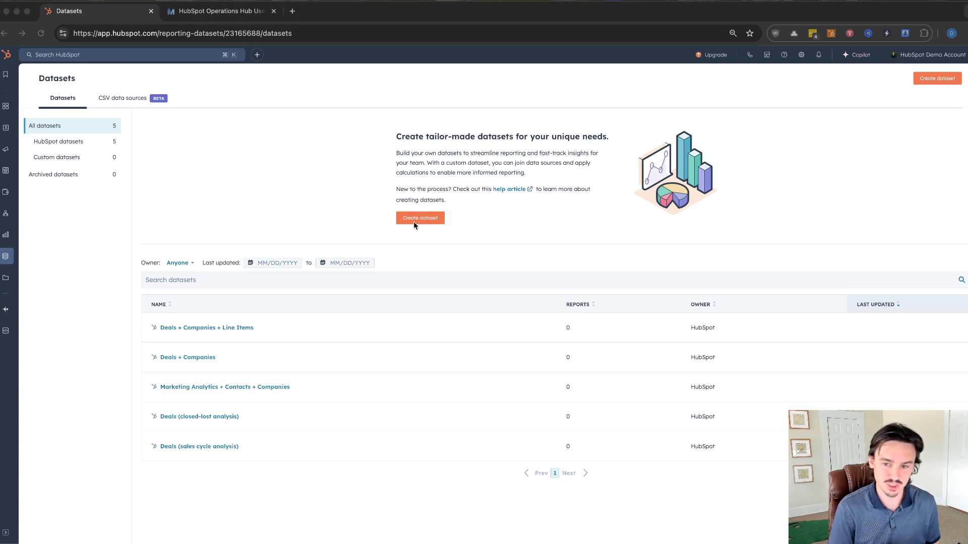
{"action": "left_click", "coordinate": [460, 213]}
Step: Continue editing the previous dataset and open the '+ Add primary data source' picker
{"action": "left_click", "coordinate": [443, 216]}
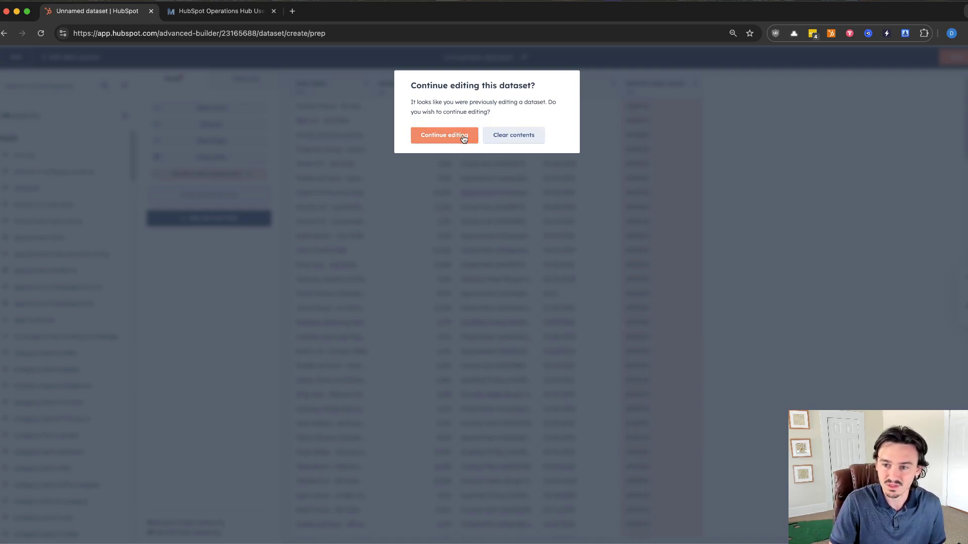
{"action": "left_click", "coordinate": [429, 135]}
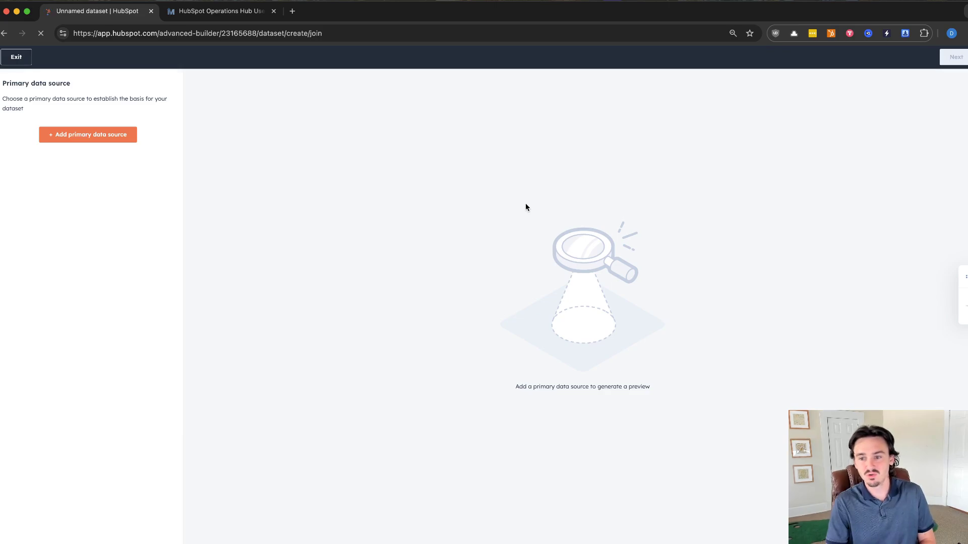
{"action": "left_click", "coordinate": [107, 135]}
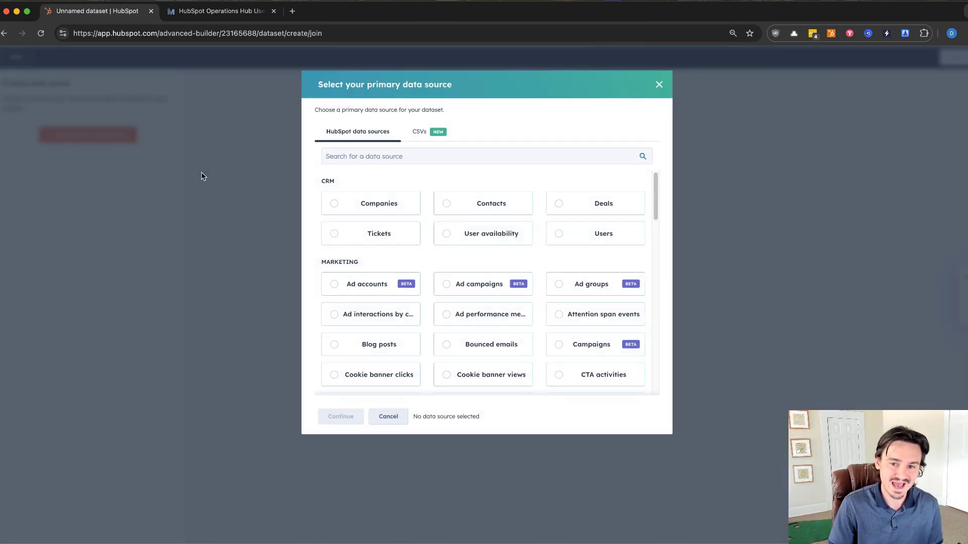
Step: Select Contacts as the primary data source, loading a 543-row preview
{"action": "scroll", "coordinate": [440, 197], "scroll_direction": "down", "scroll_amount": 1}
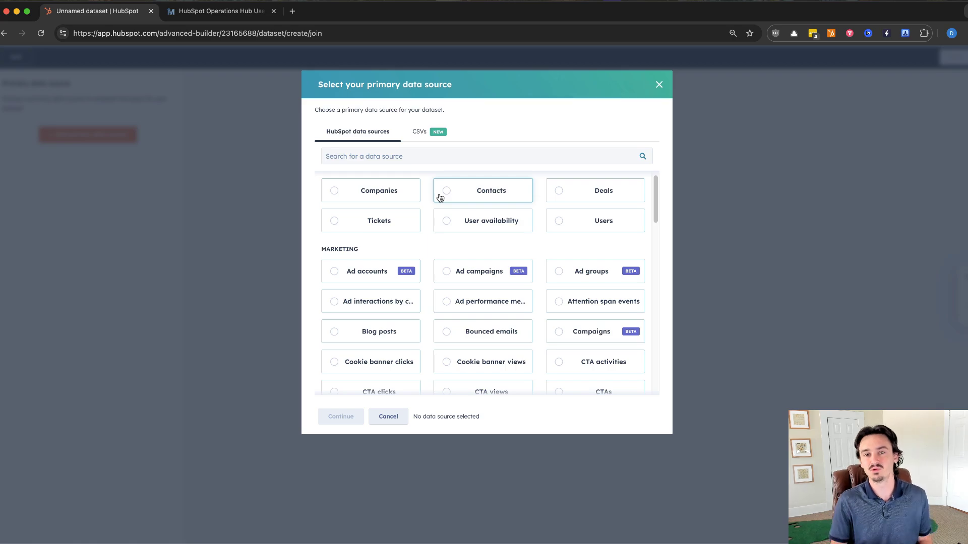
{"action": "scroll", "coordinate": [453, 249], "scroll_direction": "down", "scroll_amount": 2}
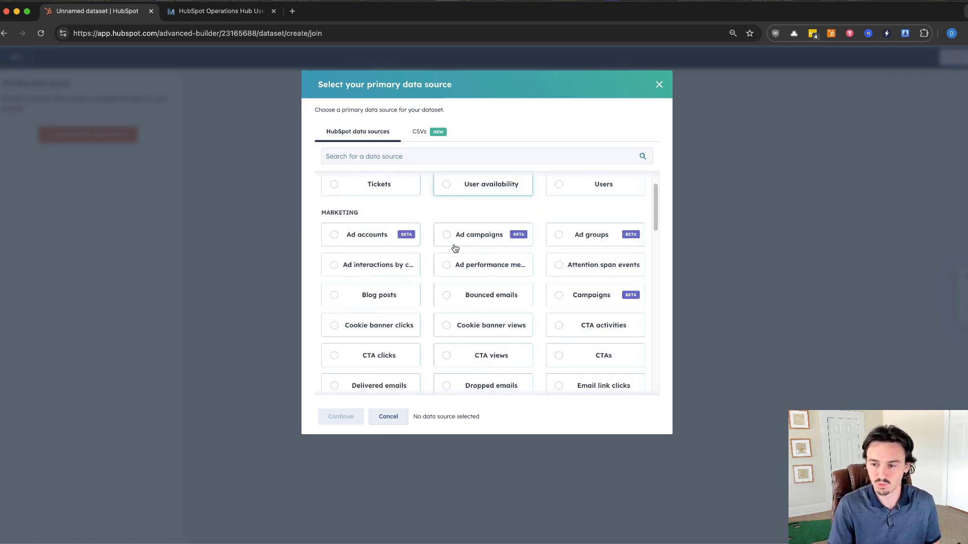
{"action": "scroll", "coordinate": [455, 249], "scroll_direction": "down", "scroll_amount": 10}
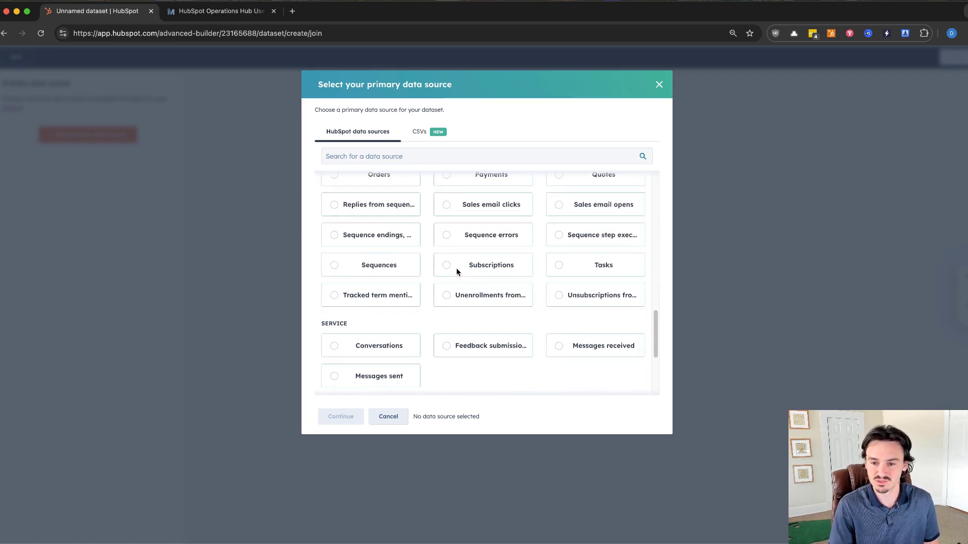
{"action": "scroll", "coordinate": [467, 288], "scroll_direction": "down", "scroll_amount": 2}
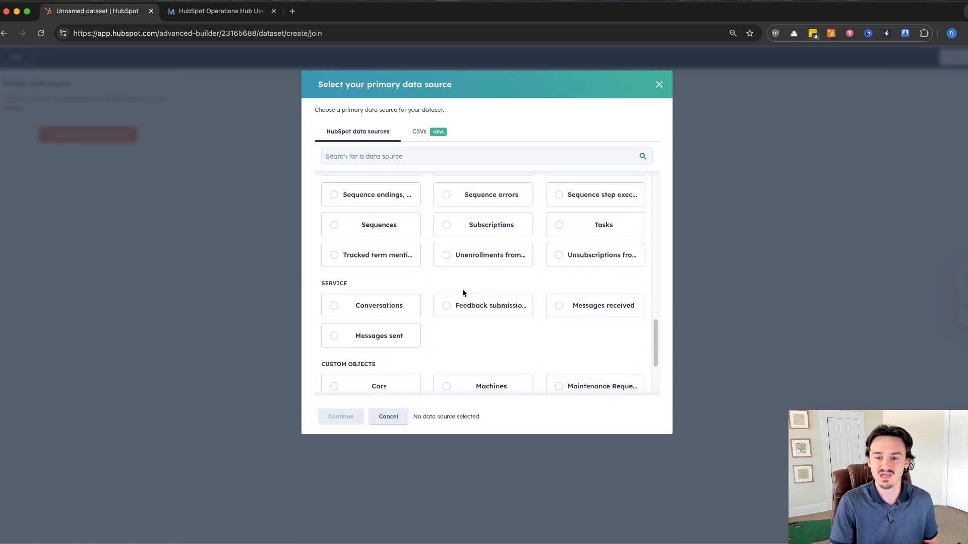
{"action": "scroll", "coordinate": [462, 294], "scroll_direction": "down", "scroll_amount": 5}
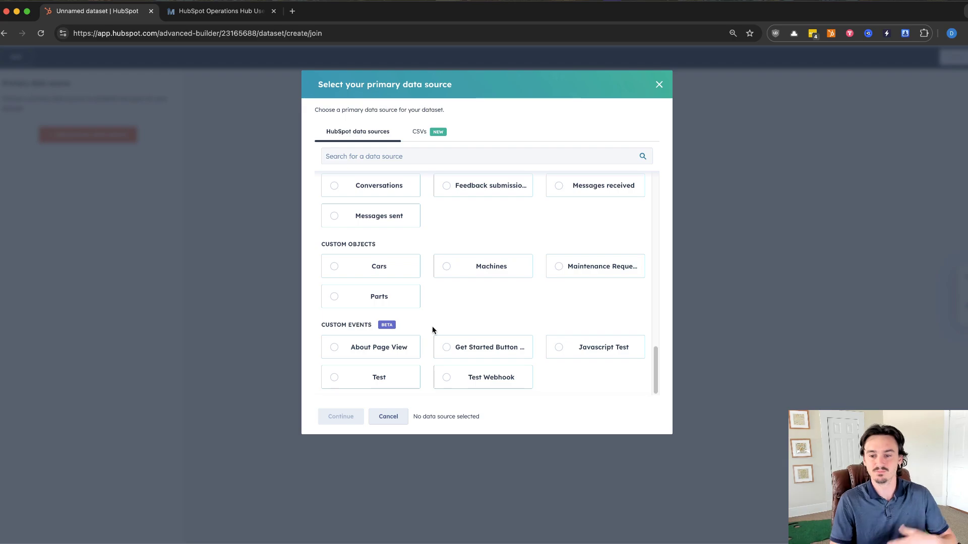
{"action": "scroll", "coordinate": [365, 327], "scroll_direction": "up", "scroll_amount": 5}
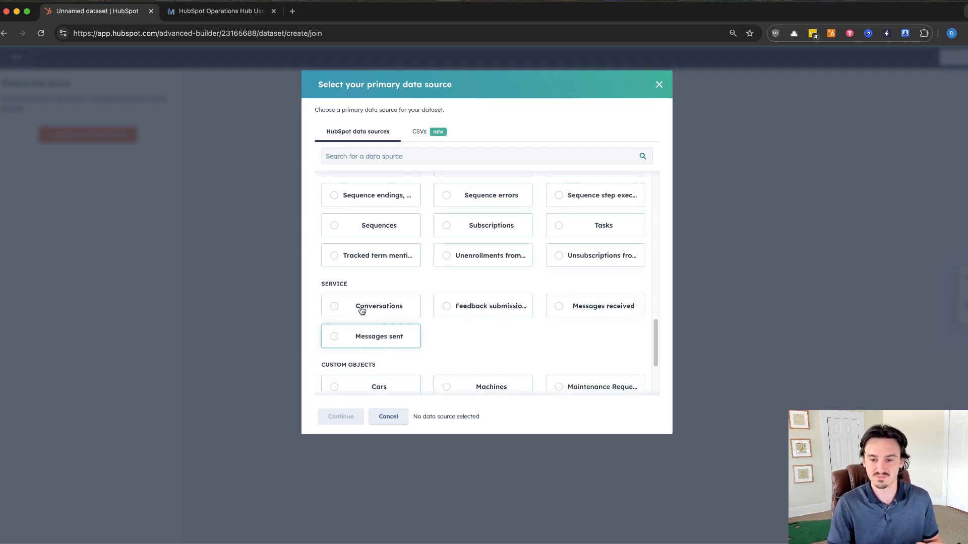
{"action": "scroll", "coordinate": [353, 293], "scroll_direction": "up", "scroll_amount": 7}
{"action": "scroll", "coordinate": [397, 227], "scroll_direction": "up", "scroll_amount": 20}
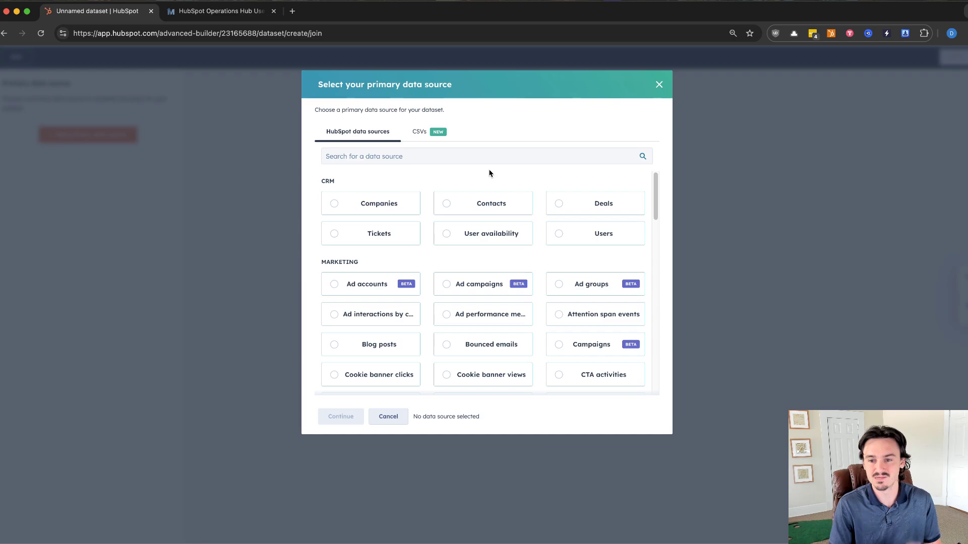
{"action": "left_click", "coordinate": [458, 218]}
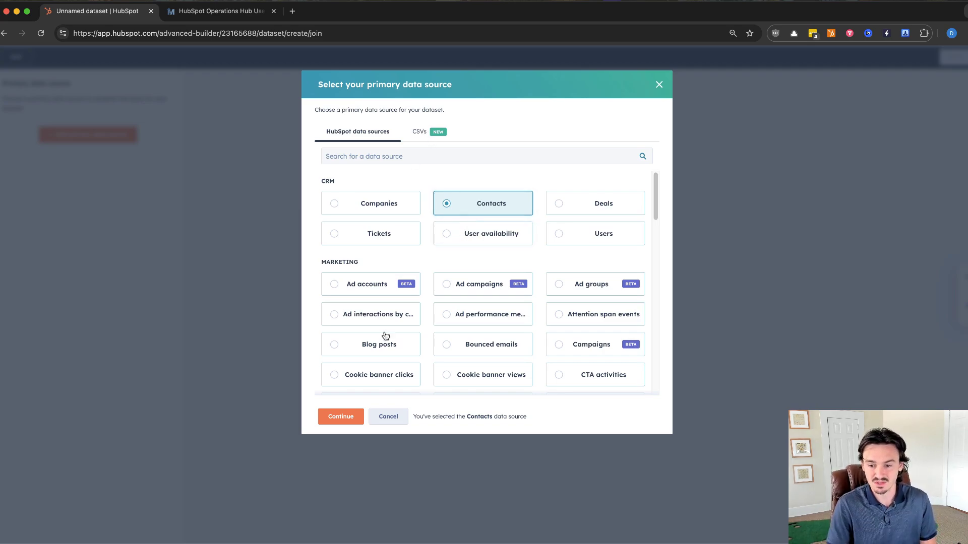
{"action": "left_click", "coordinate": [343, 416]}
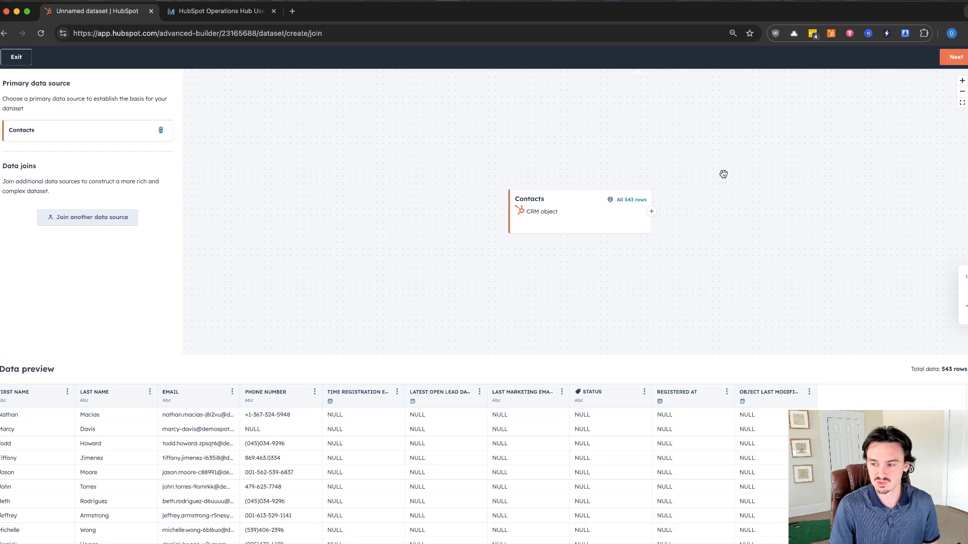
Step: Add Deals as a data source joined to the Contacts node
{"action": "left_click", "coordinate": [653, 212]}
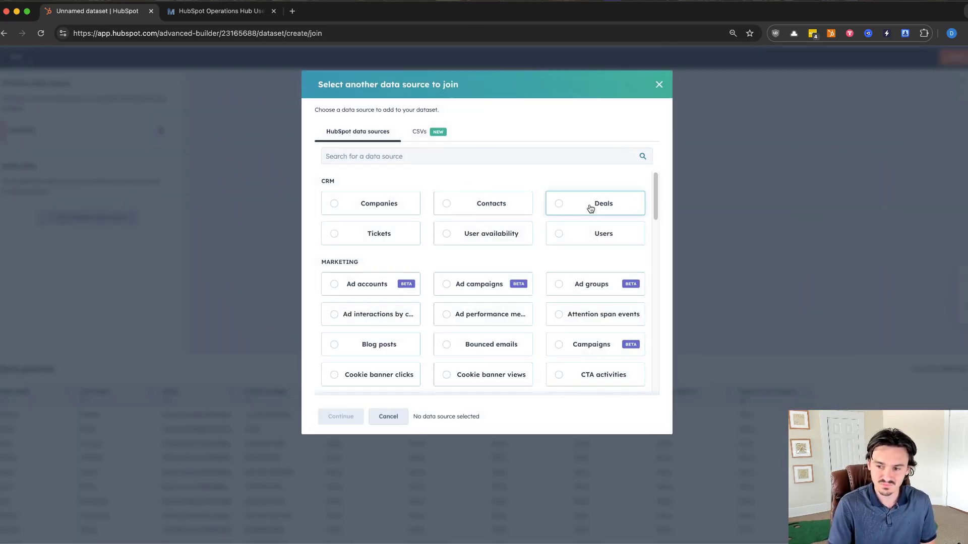
{"action": "left_click", "coordinate": [549, 212]}
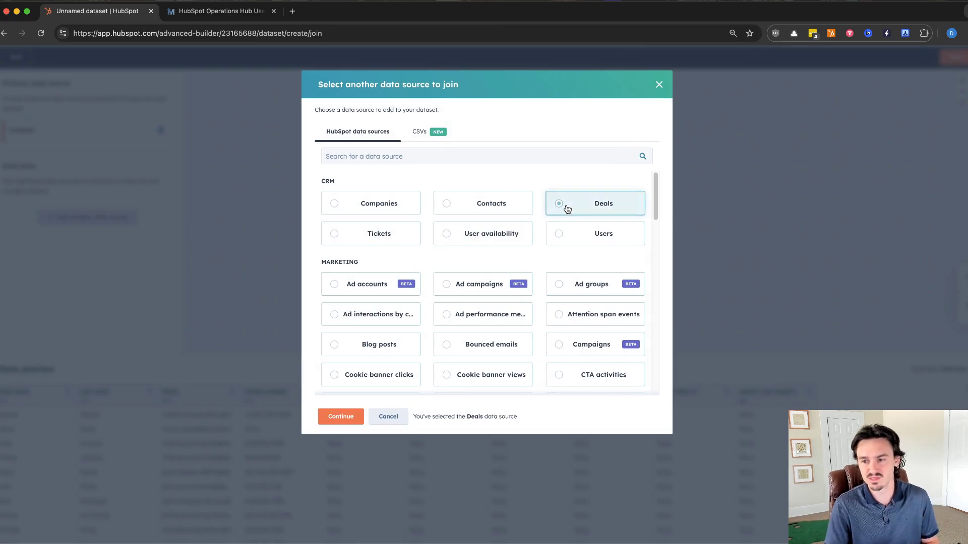
{"action": "left_click", "coordinate": [335, 419]}
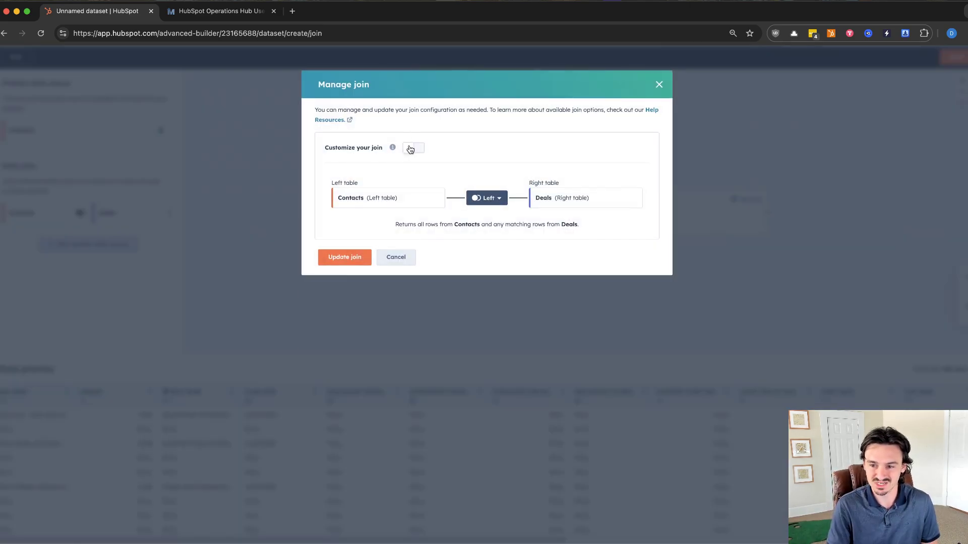
Step: Review the custom join settings, leave them off, and apply the left join (566 rows)
{"action": "left_click", "coordinate": [411, 147]}
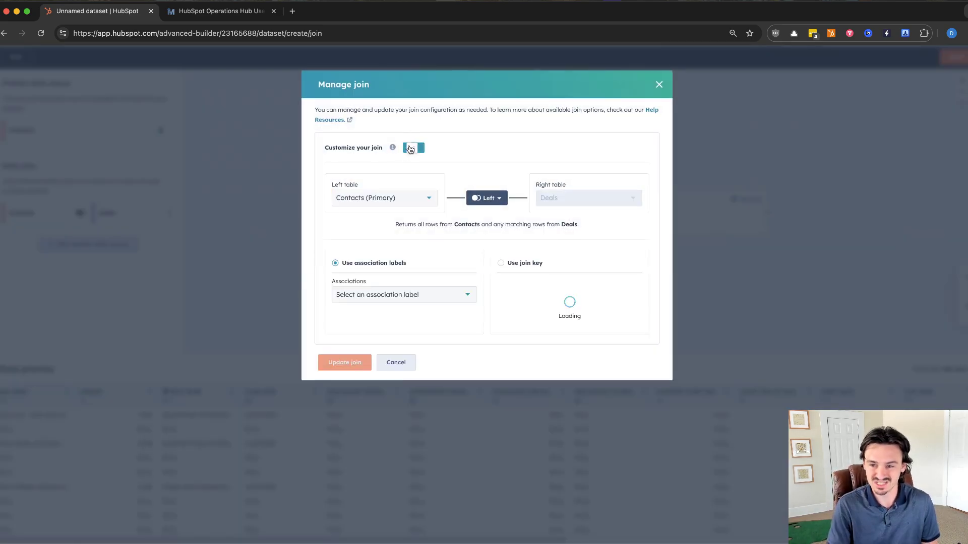
{"action": "left_click", "coordinate": [434, 296]}
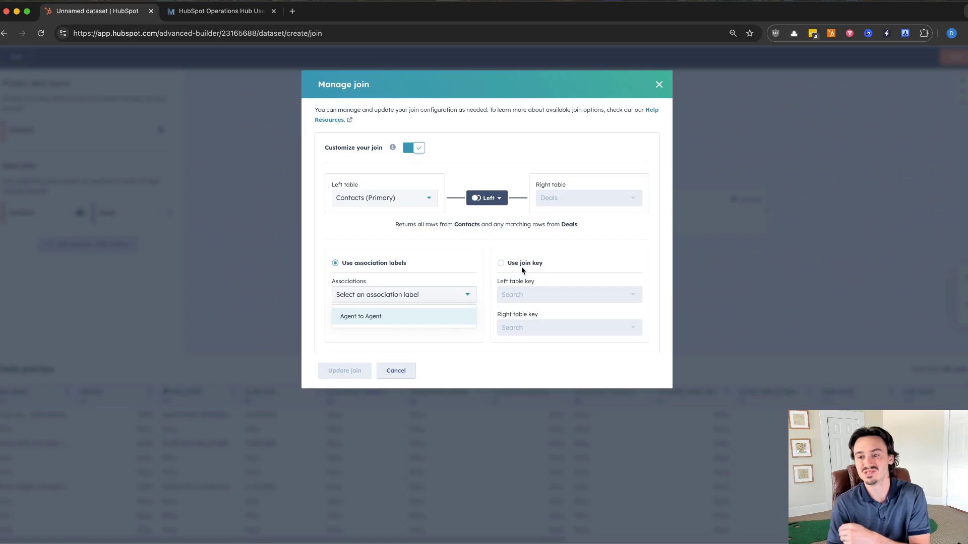
{"action": "left_click", "coordinate": [522, 276]}
{"action": "left_click", "coordinate": [524, 266]}
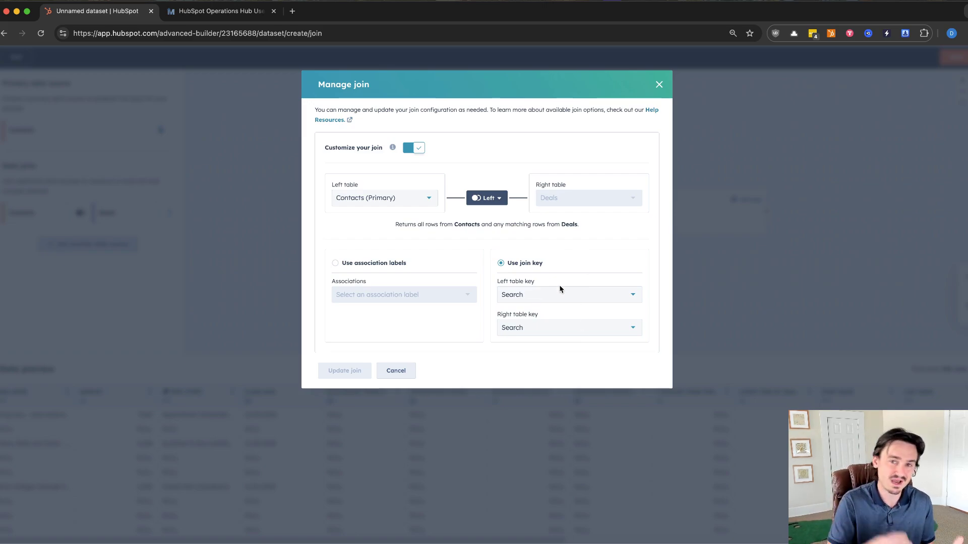
{"action": "left_click", "coordinate": [499, 203]}
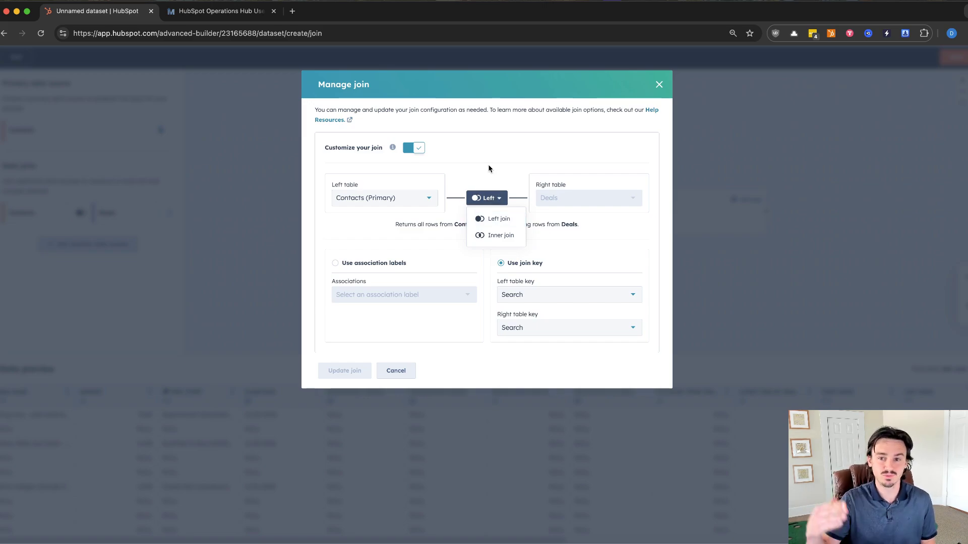
{"action": "left_click", "coordinate": [476, 152]}
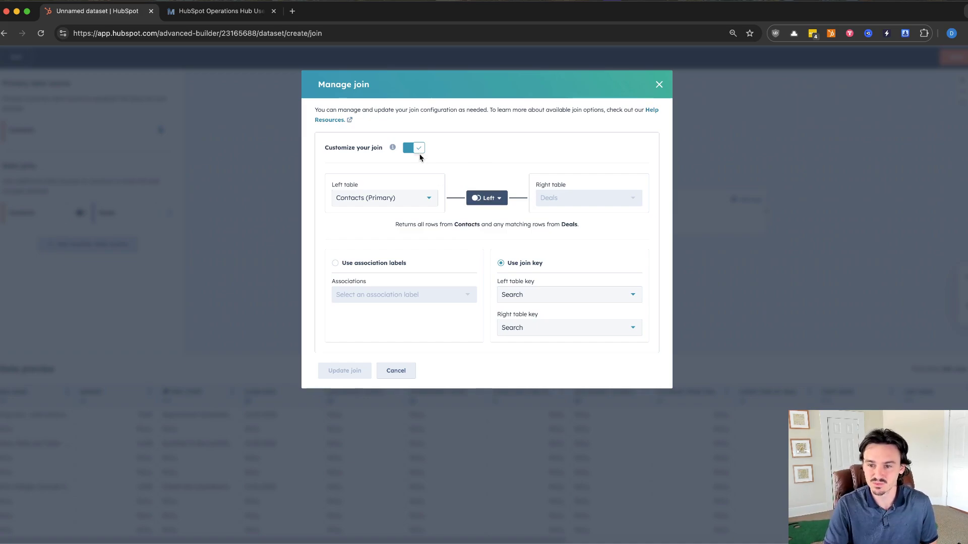
{"action": "left_click", "coordinate": [417, 149]}
{"action": "left_click", "coordinate": [337, 258]}
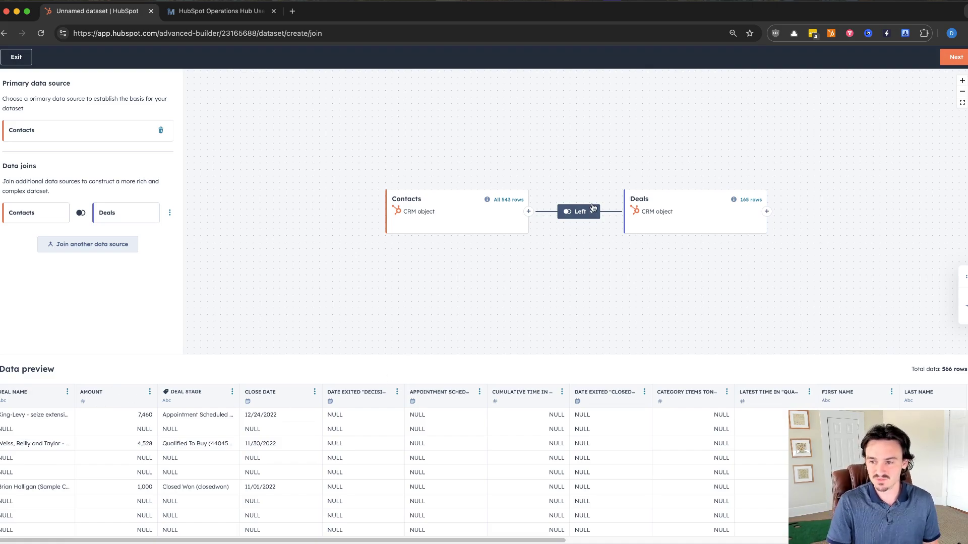
Step: Join CTA views to the Deals node and add the suggested Deal, CTA and Contact properties
{"action": "left_click", "coordinate": [767, 212]}
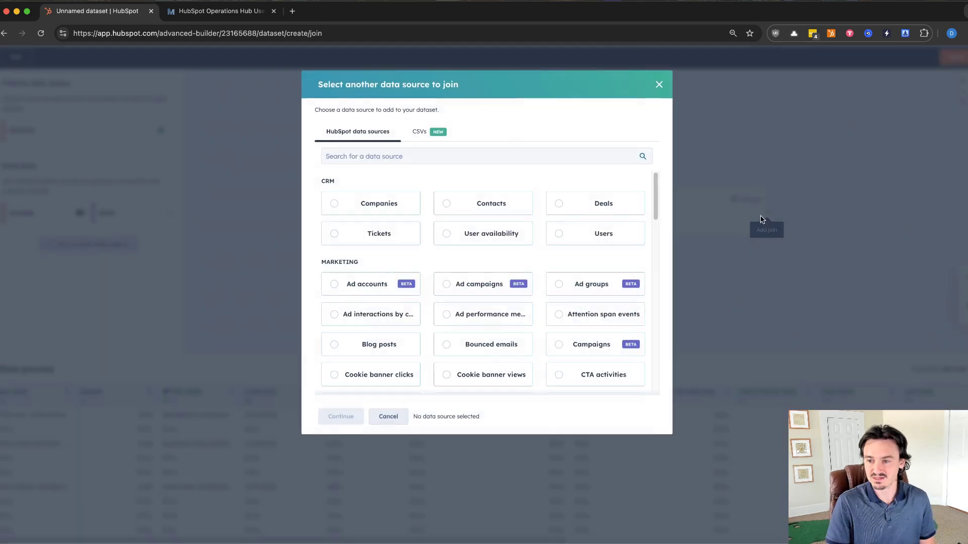
{"action": "scroll", "coordinate": [541, 284], "scroll_direction": "down", "scroll_amount": 4}
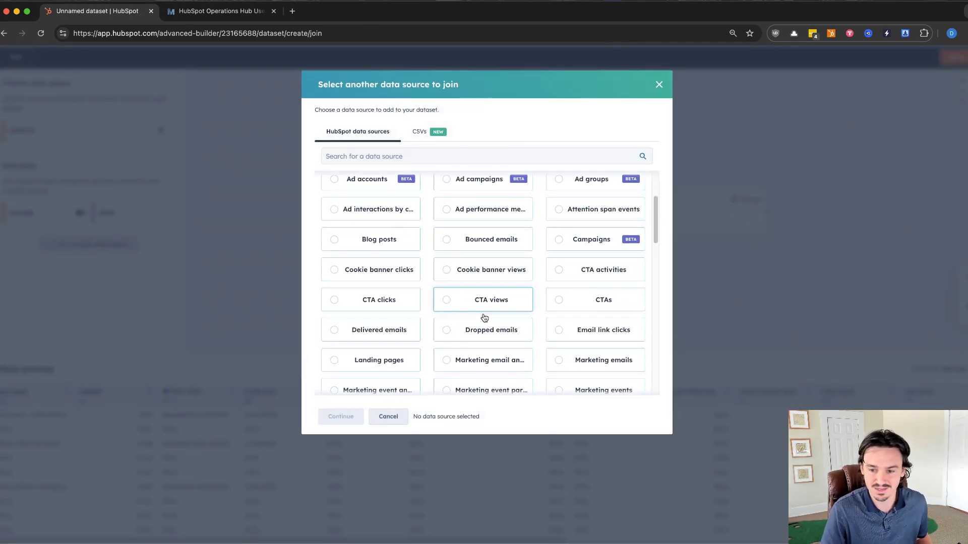
{"action": "scroll", "coordinate": [484, 308], "scroll_direction": "down", "scroll_amount": 1}
{"action": "left_click", "coordinate": [484, 295]}
{"action": "left_click", "coordinate": [341, 418]}
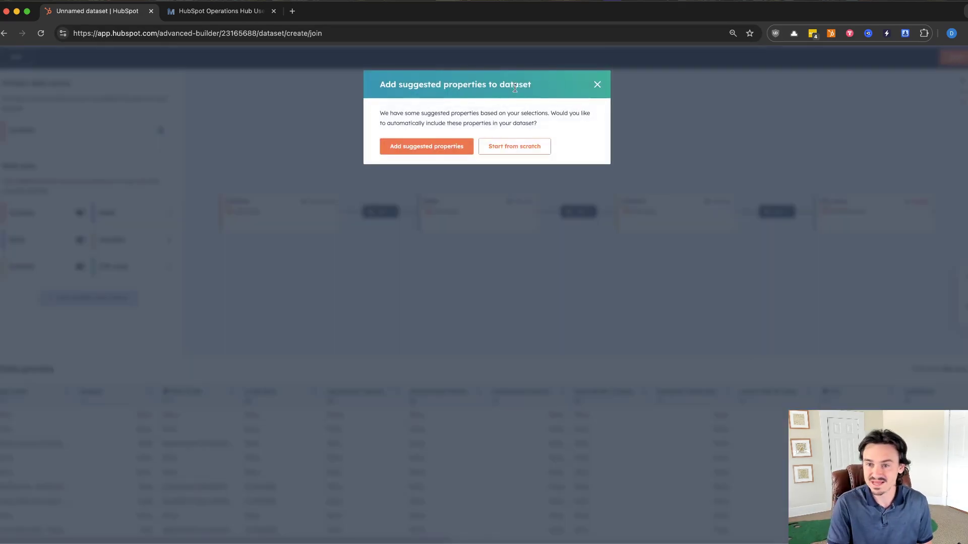
{"action": "left_click", "coordinate": [432, 146]}
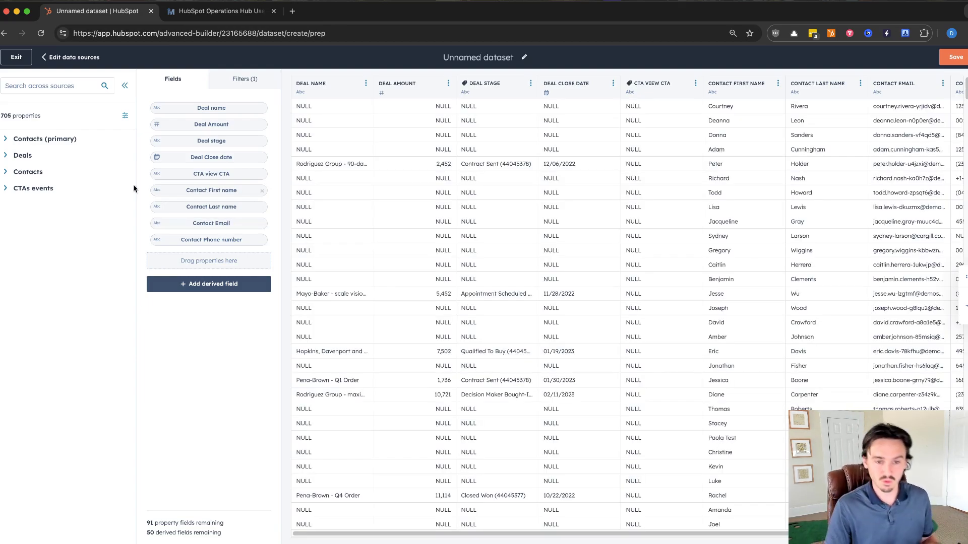
Step: Show the derived field types: Summary measure, Switch case, Formula and Conditional formula
{"action": "left_click", "coordinate": [210, 284]}
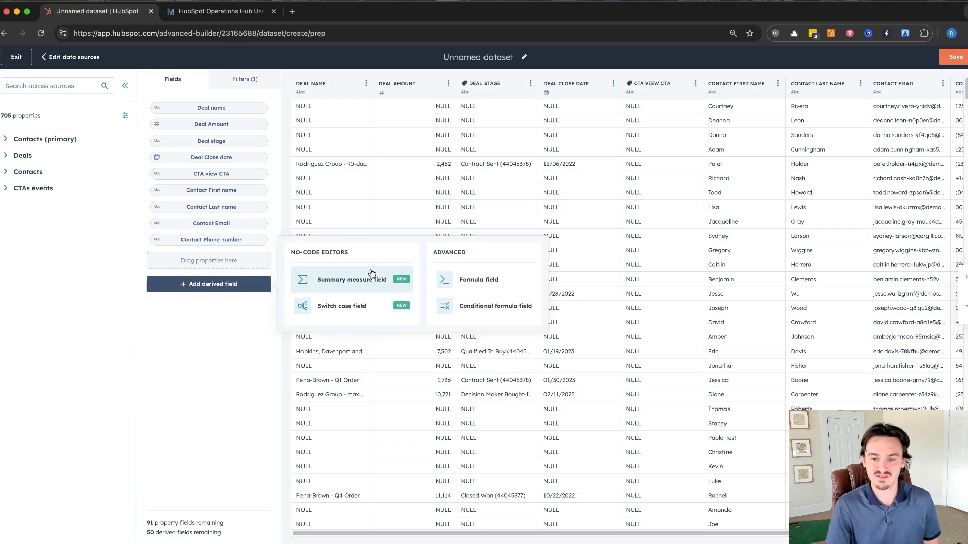